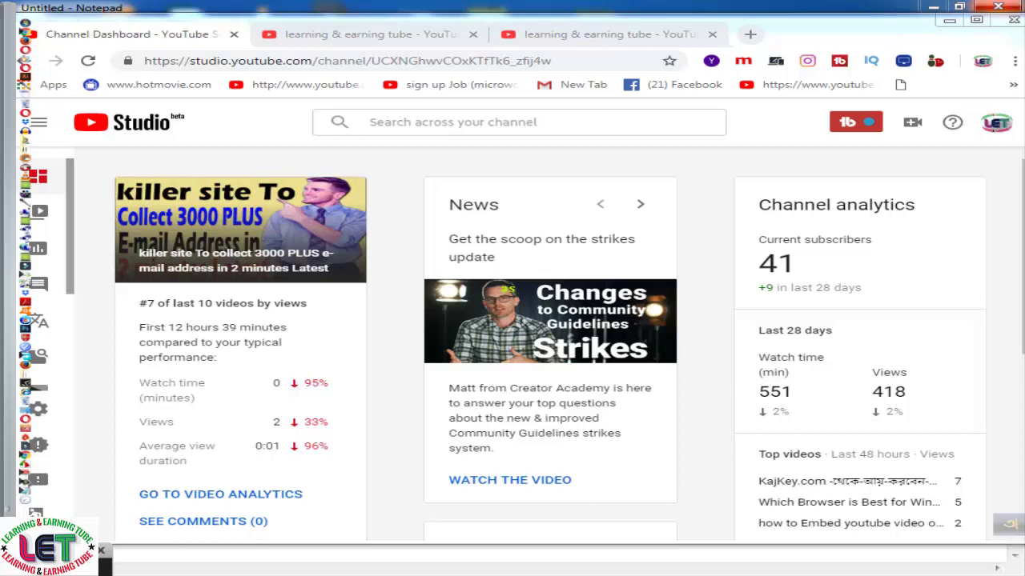
- Look through the uploaded videos on the learning & earning tube channel page
click(388, 38)
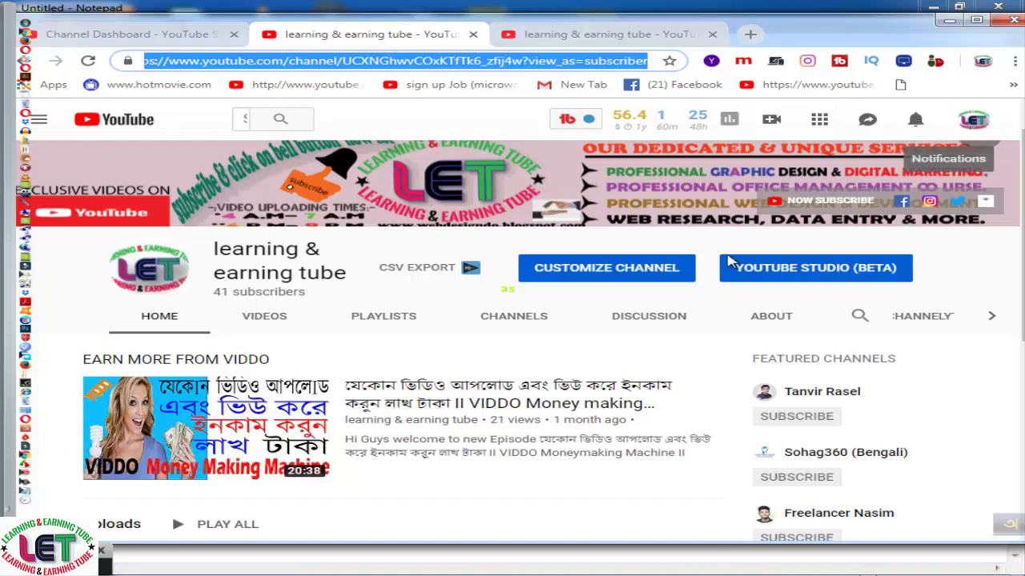
scroll(320, 345, down, 2)
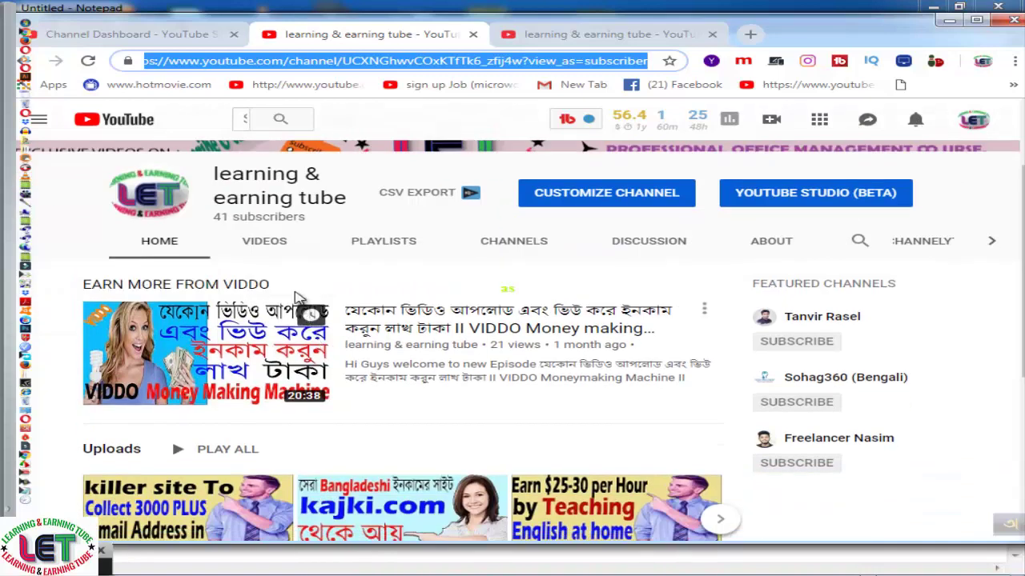
click(268, 241)
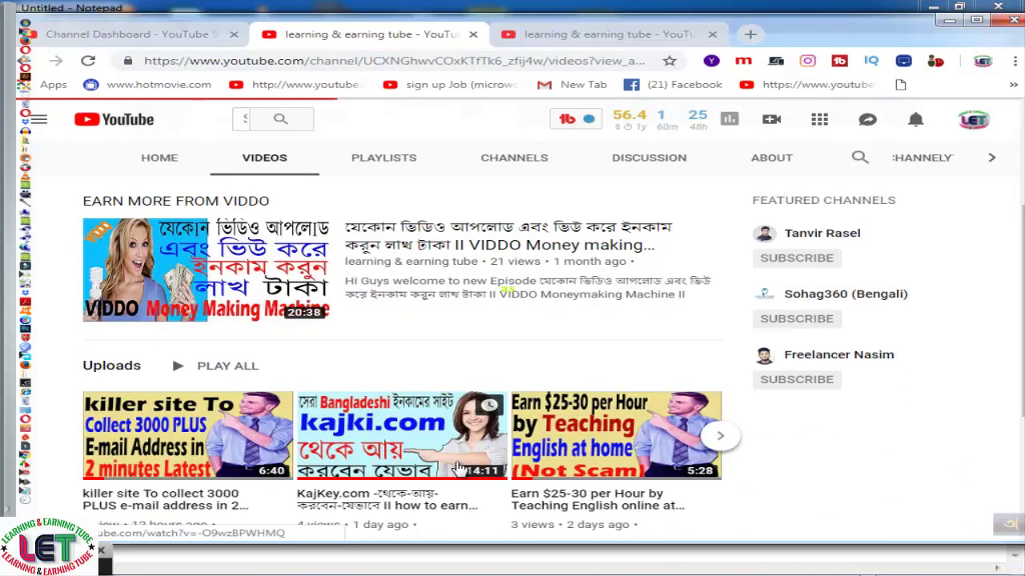
scroll(461, 467, down, 5)
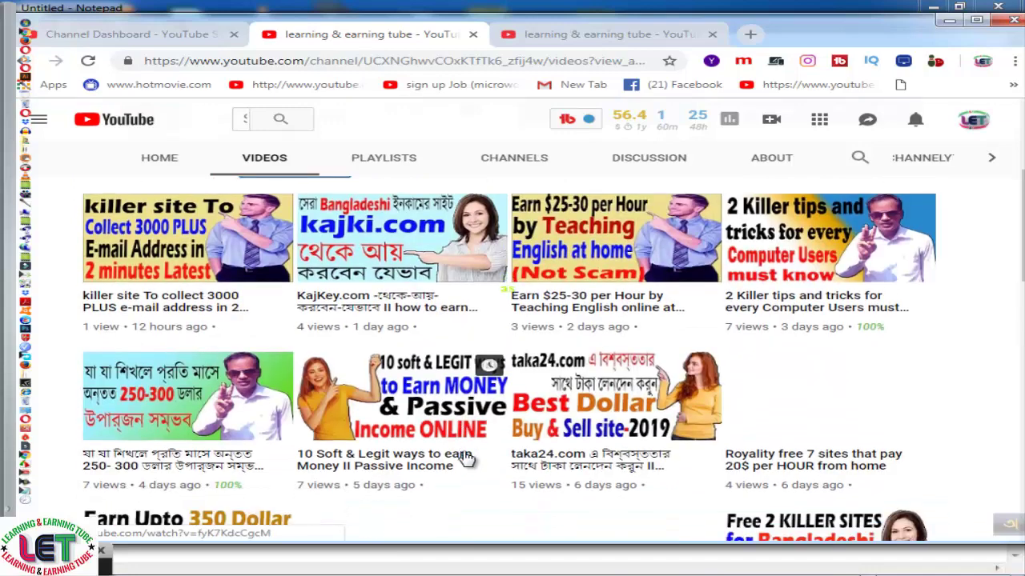
scroll(508, 429, down, 3)
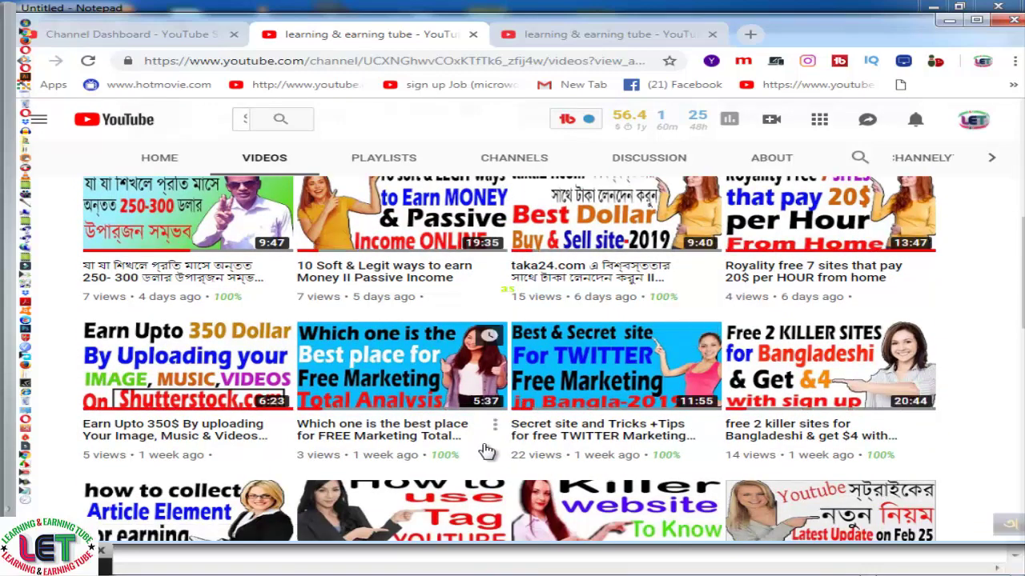
scroll(487, 451, down, 7)
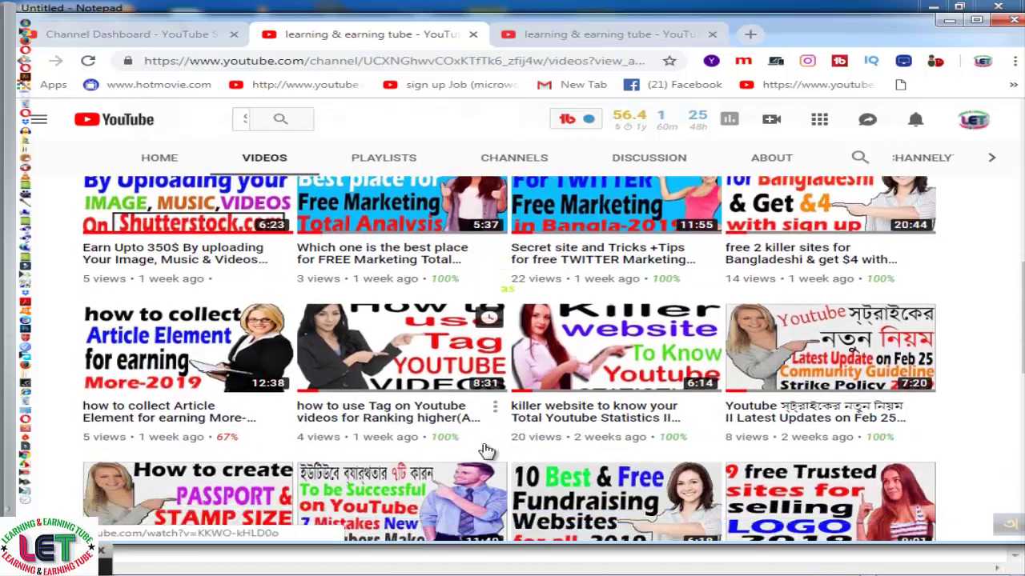
scroll(486, 451, up, 7)
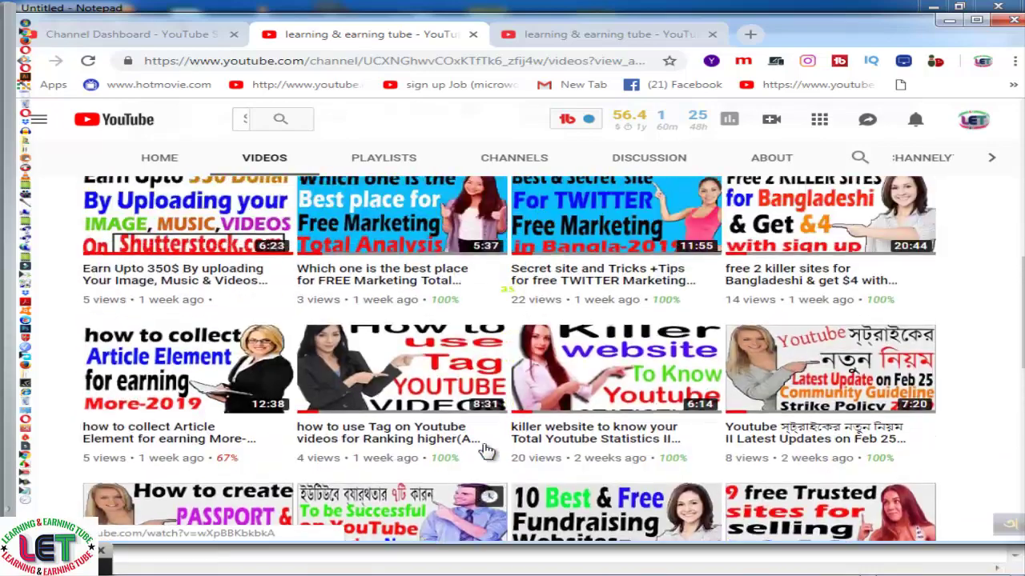
scroll(486, 451, up, 4)
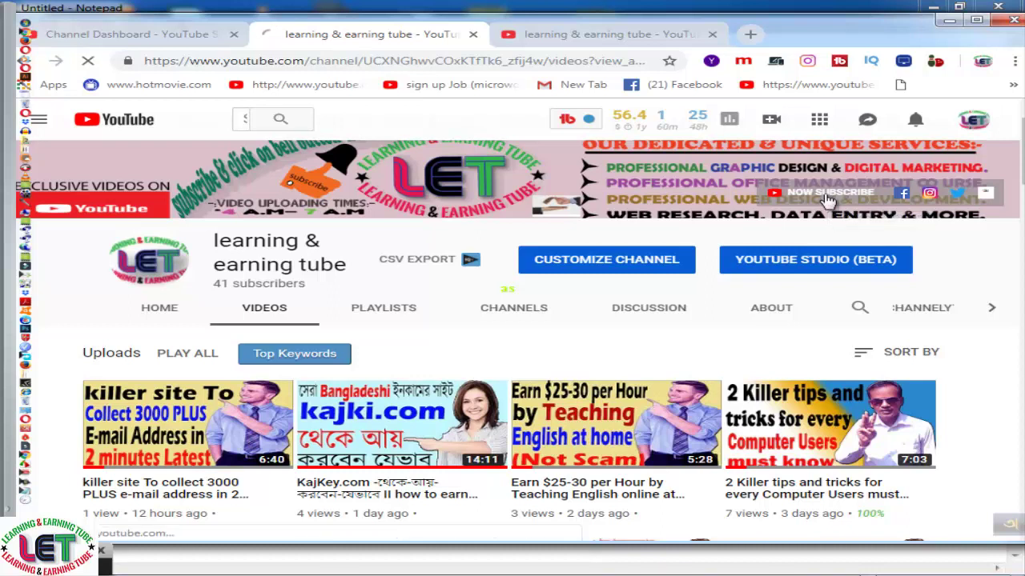
- Open the channel banner's NOW SUBSCRIBE link and paste the resulting page's full address into the blank Notepad document
click(829, 201)
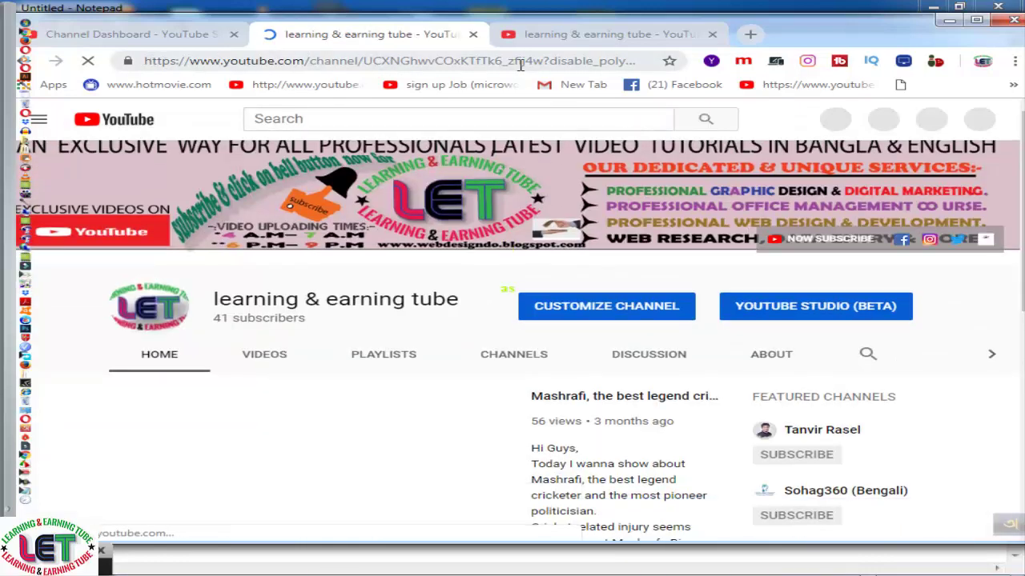
click(521, 70)
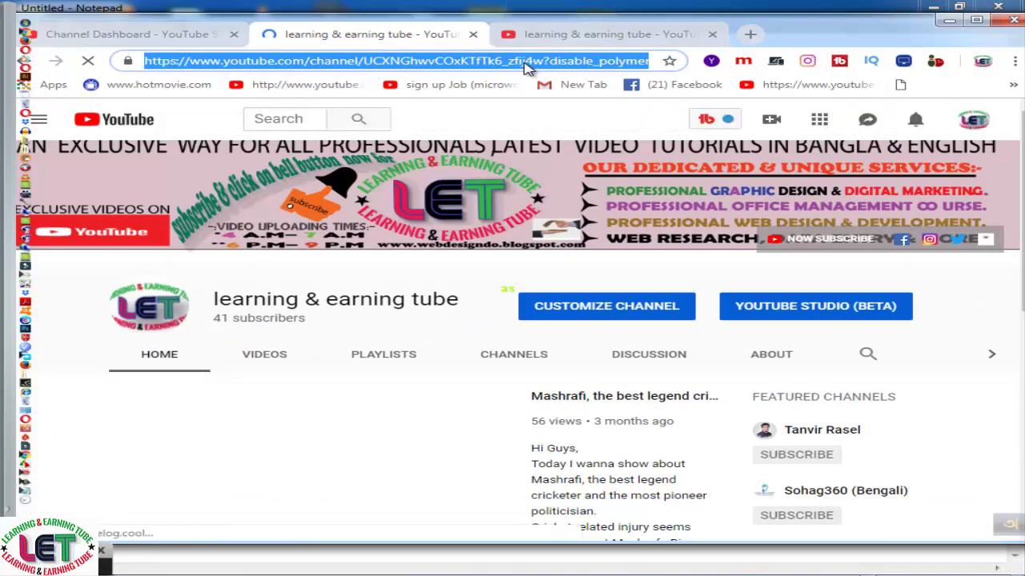
right_click(529, 69)
click(564, 118)
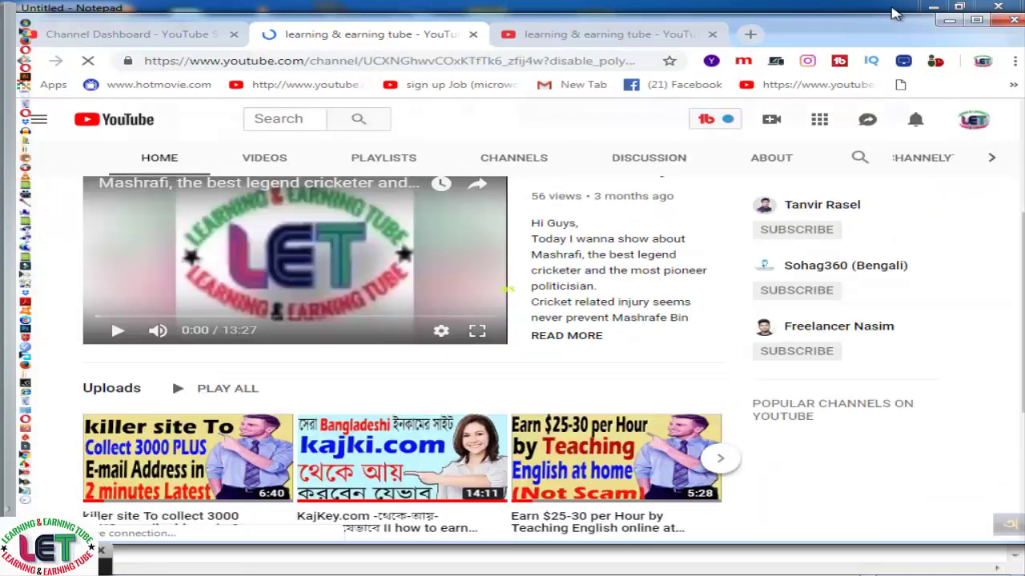
click(895, 11)
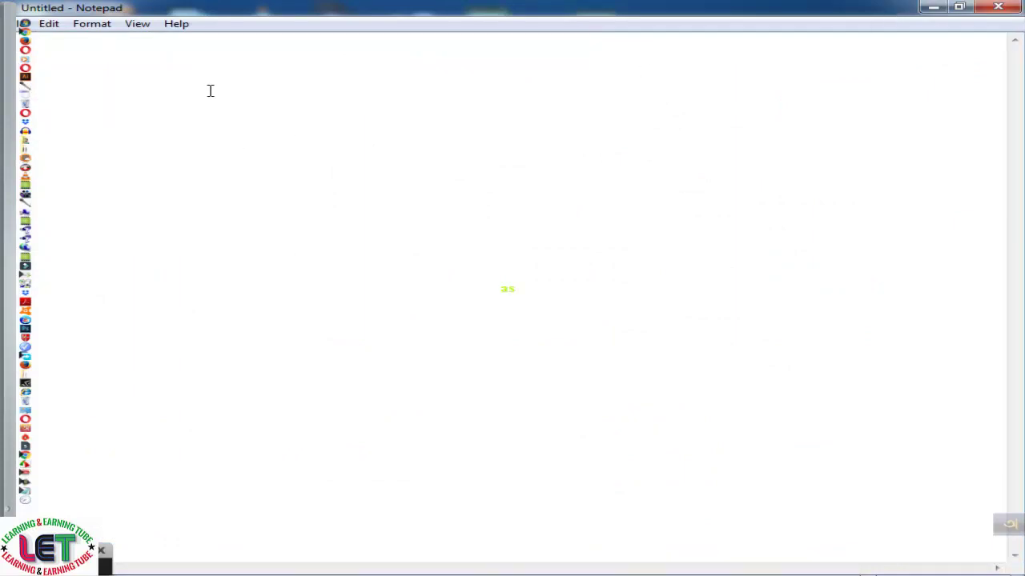
key(ctrl+v)
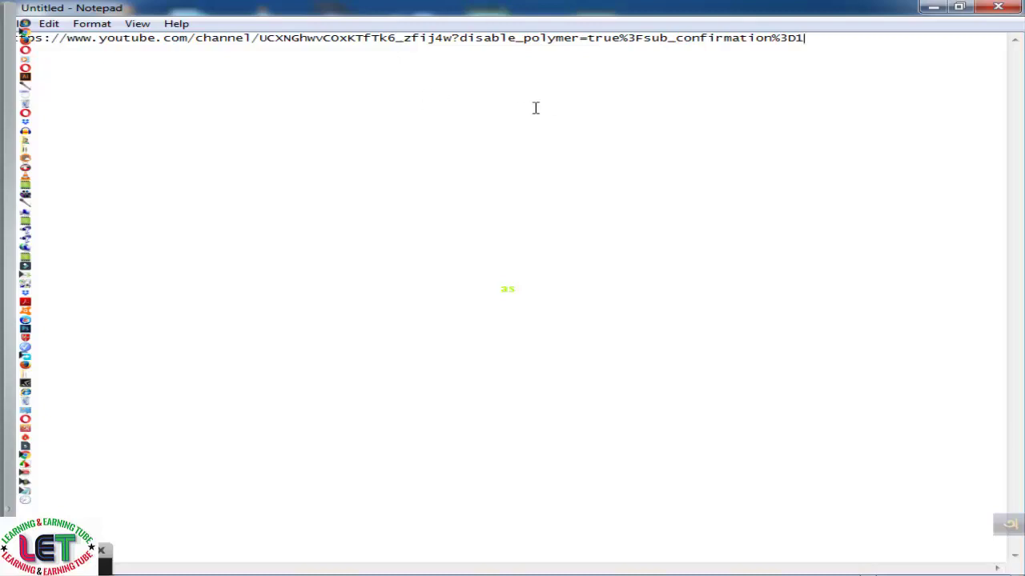
double_click(852, 14)
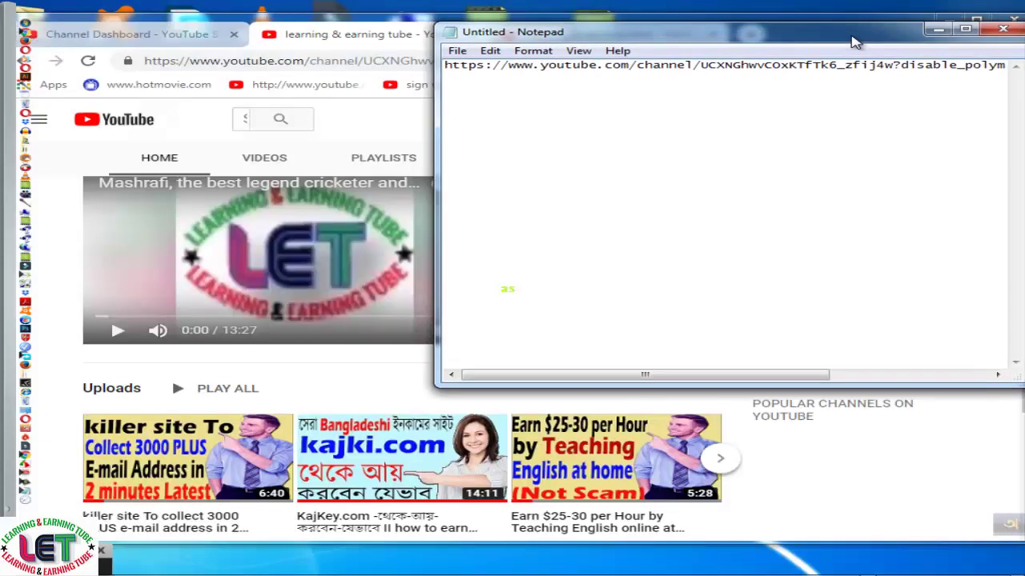
click(929, 28)
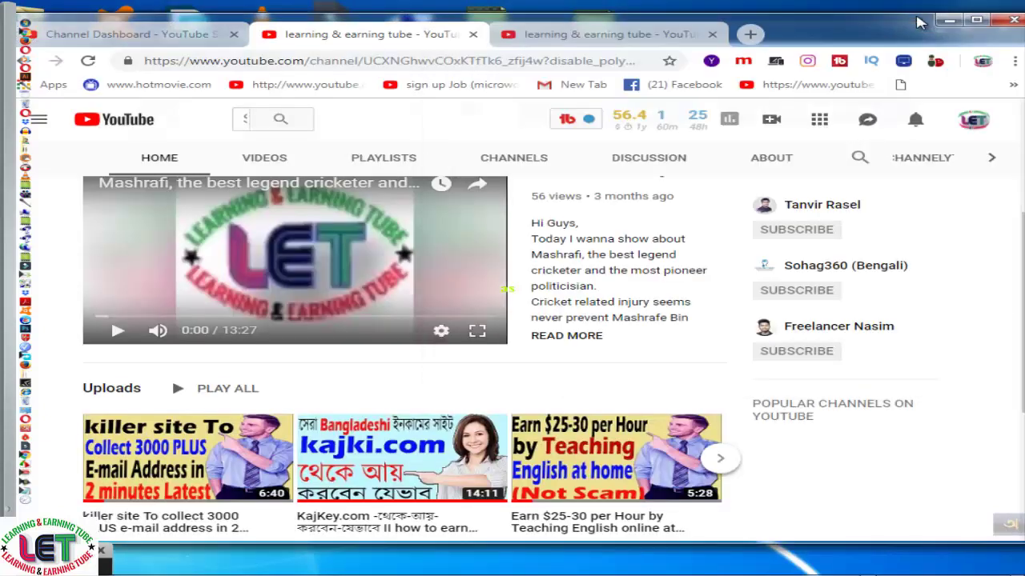
- Open the Customize channel page from the YouTube Studio dashboard
click(137, 33)
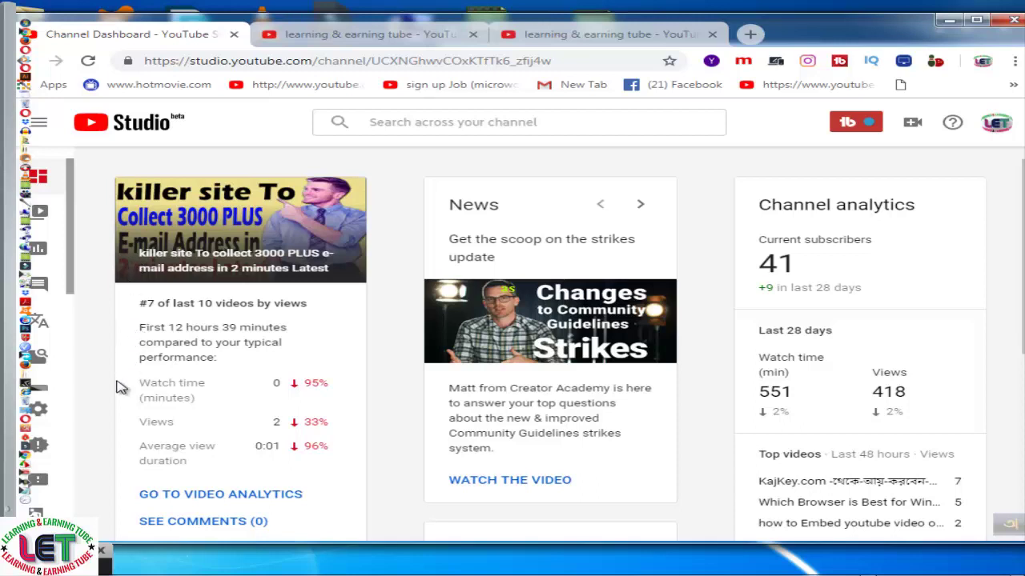
click(41, 357)
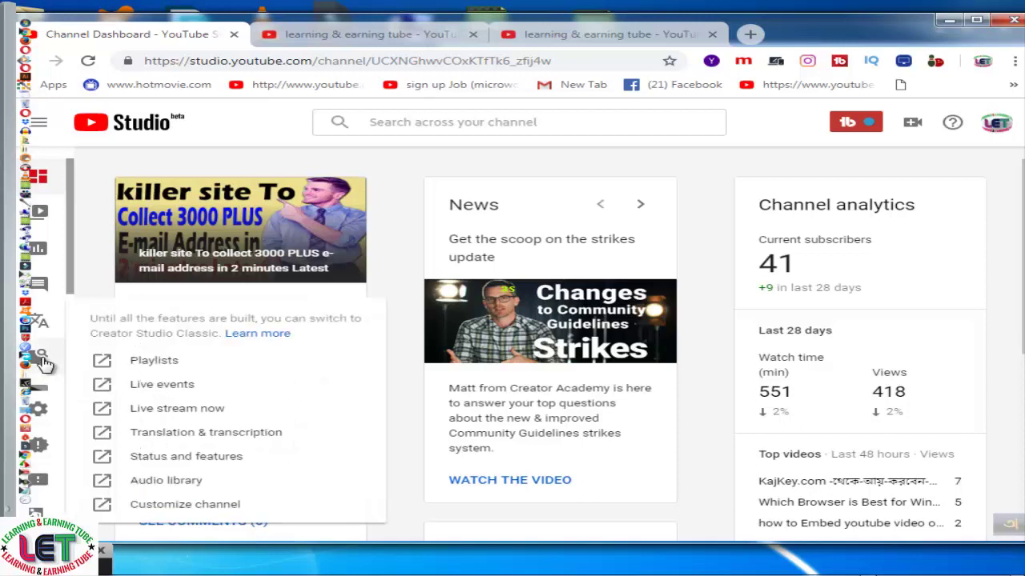
click(142, 506)
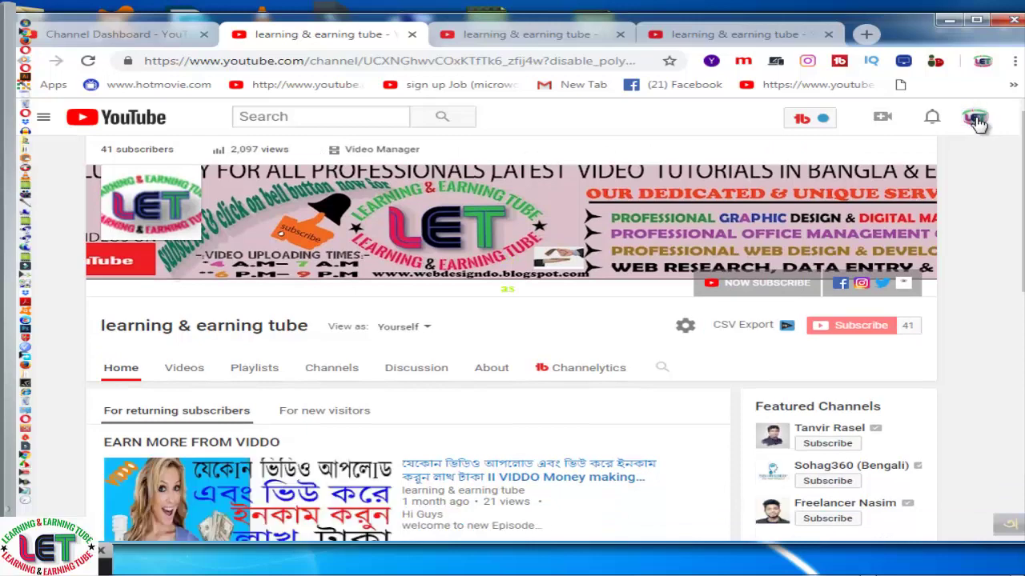
- Open the advanced YouTube account settings and copy the YouTube Channel ID
click(976, 118)
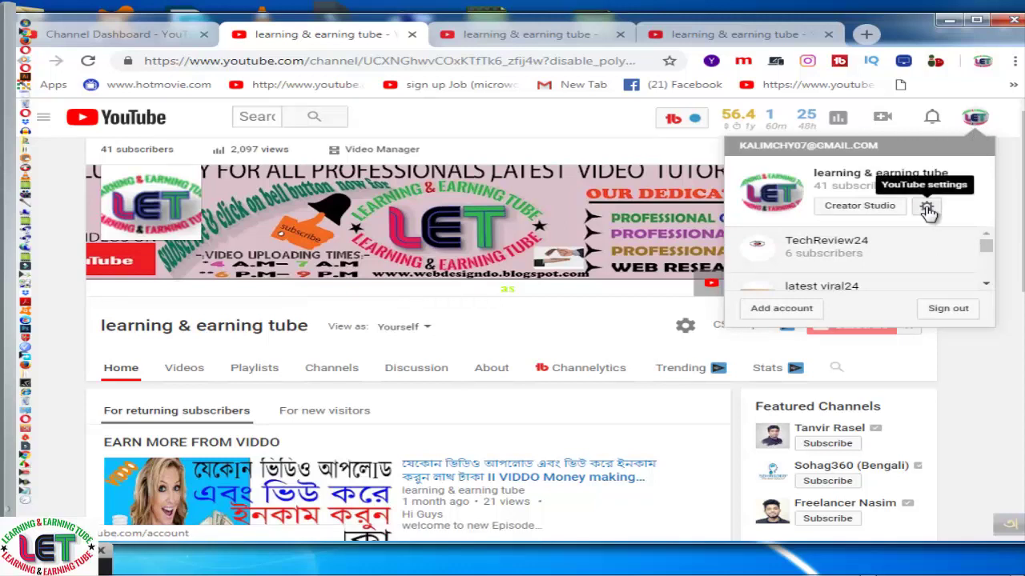
click(927, 210)
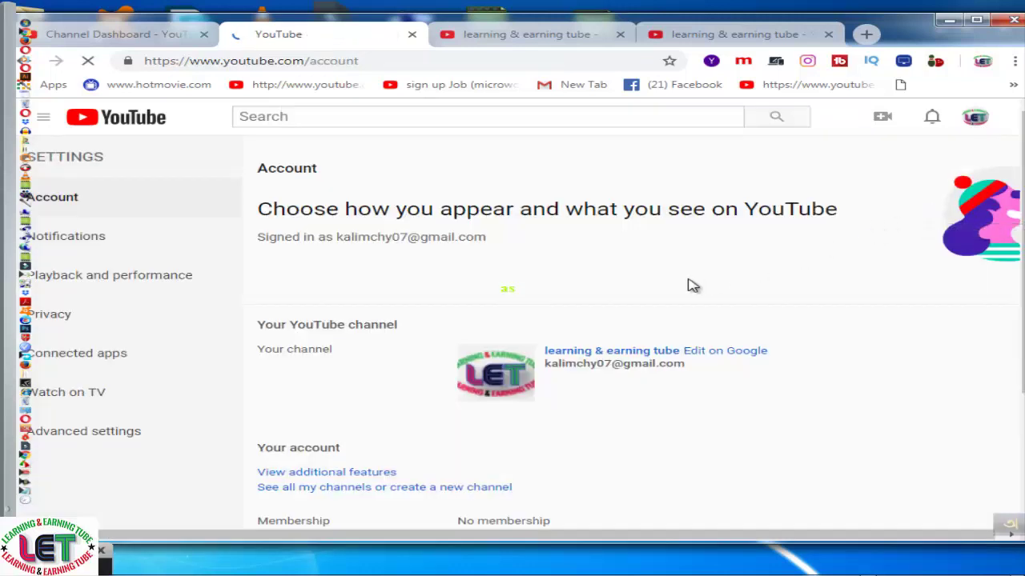
scroll(544, 391, down, 2)
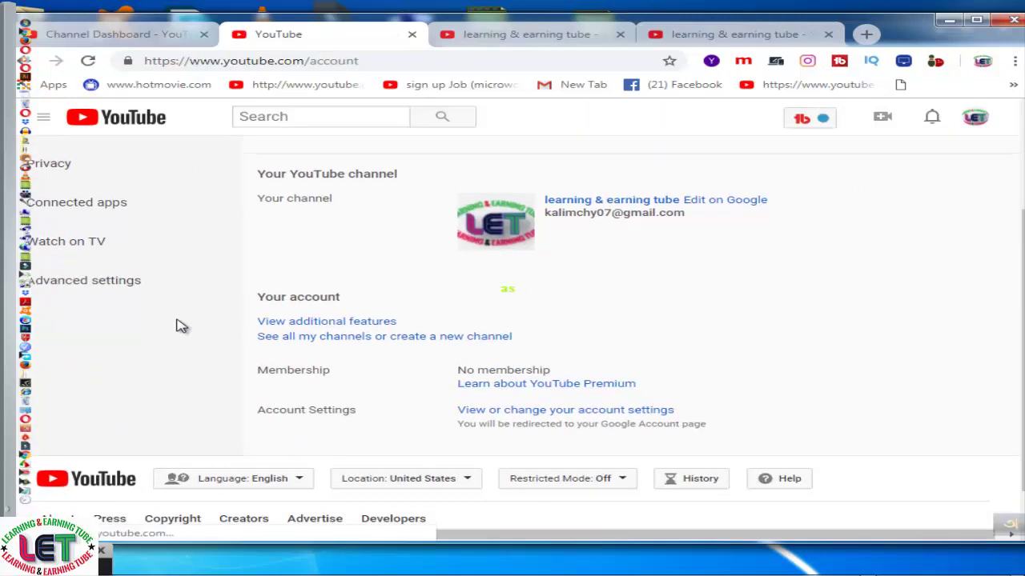
click(113, 286)
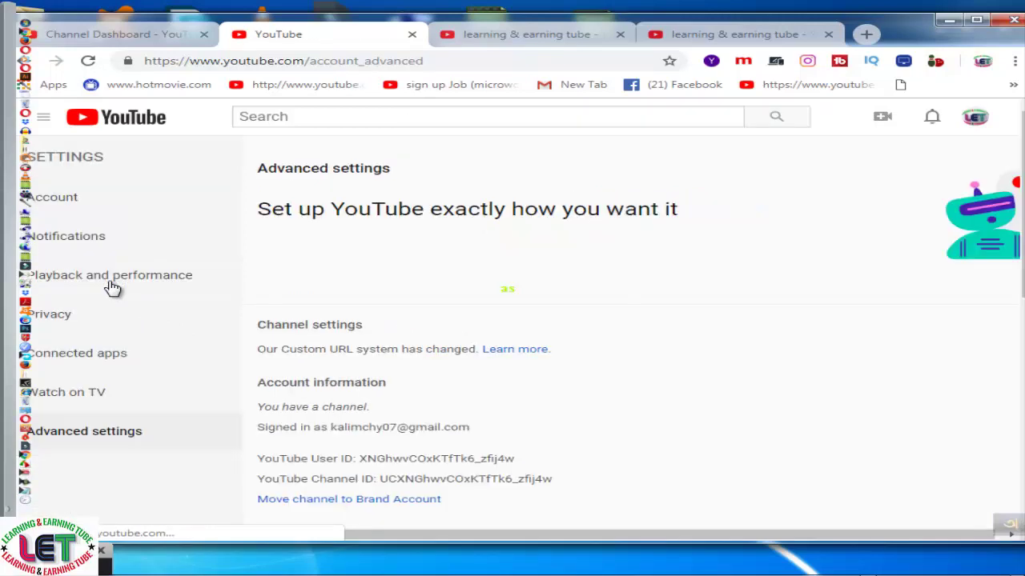
scroll(697, 336, down, 3)
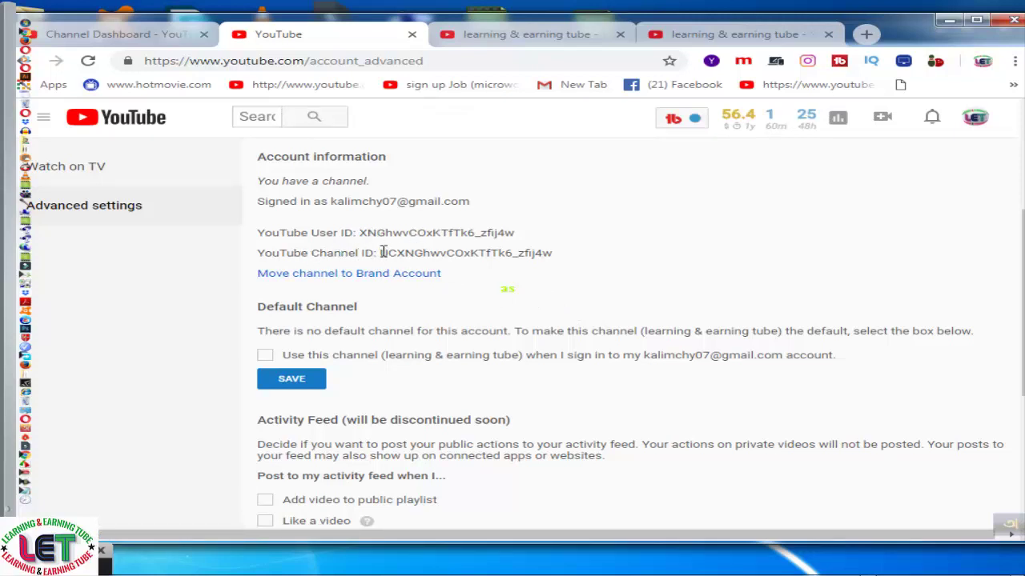
drag(381, 253, 591, 260)
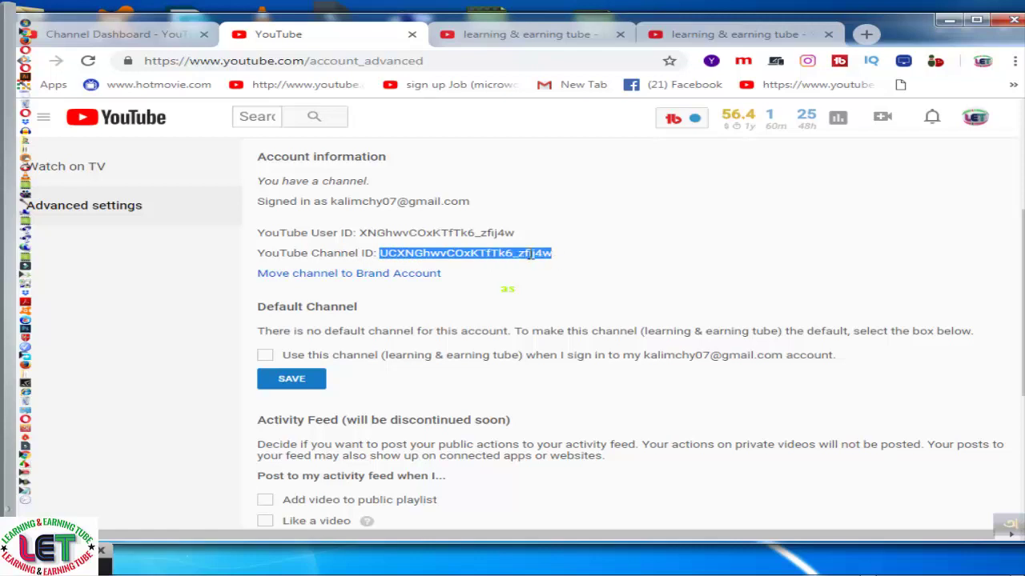
right_click(532, 253)
click(566, 268)
- In Notepad, replace the link's "channel/" segment and ID with the copied channel ID, then select the whole link for copying
drag(908, 16, 862, 84)
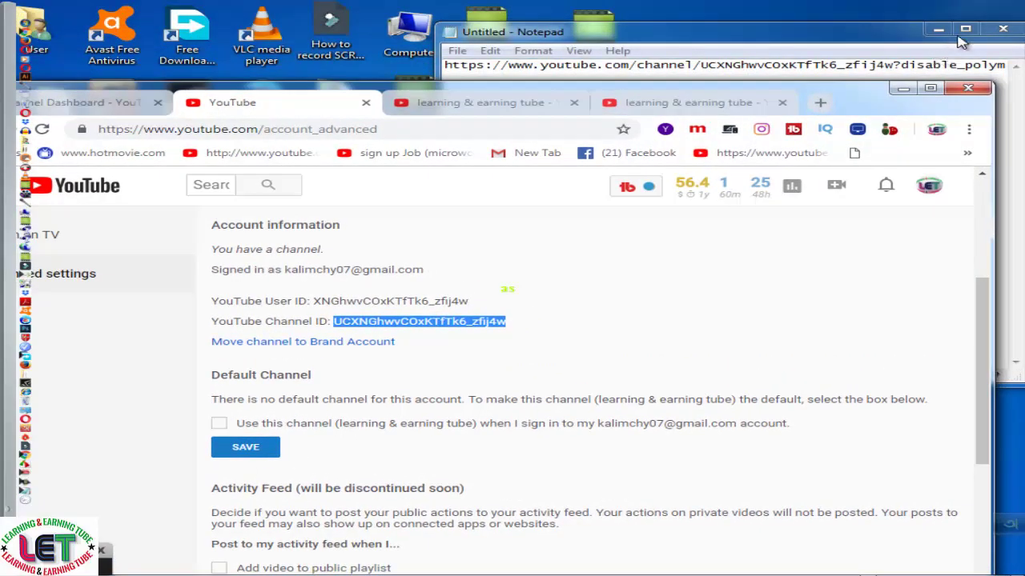
click(896, 38)
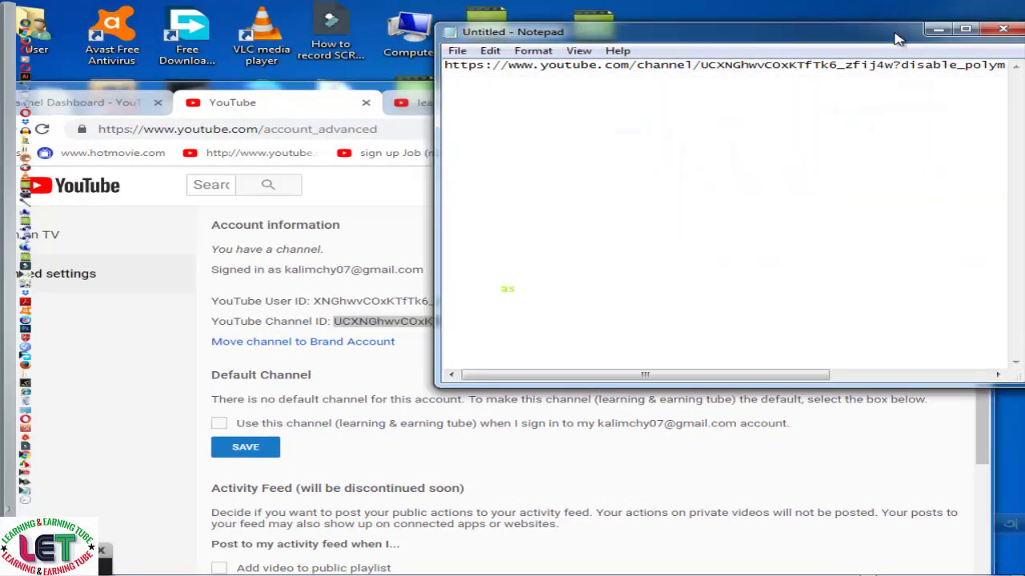
click(965, 29)
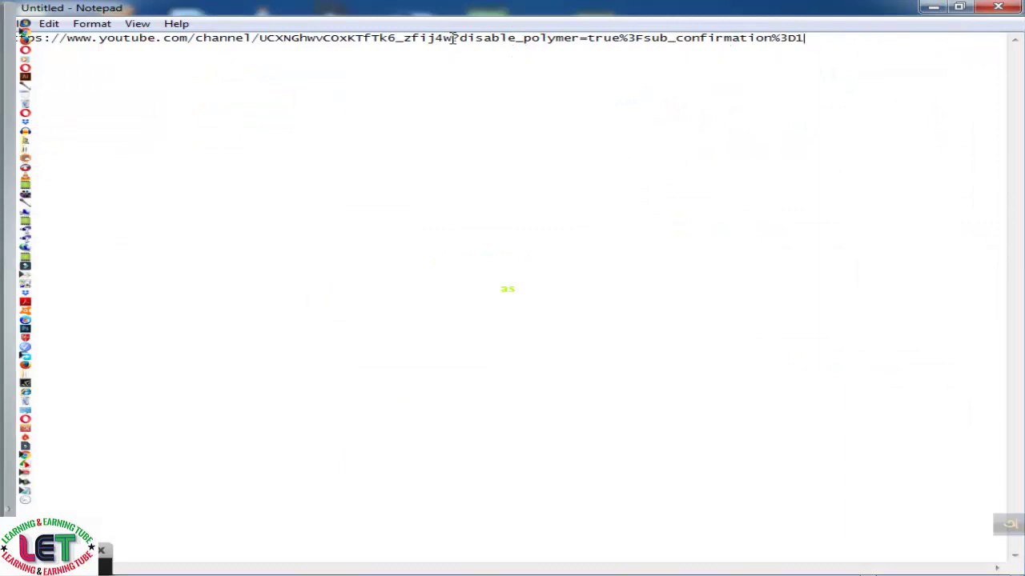
drag(452, 38, 195, 42)
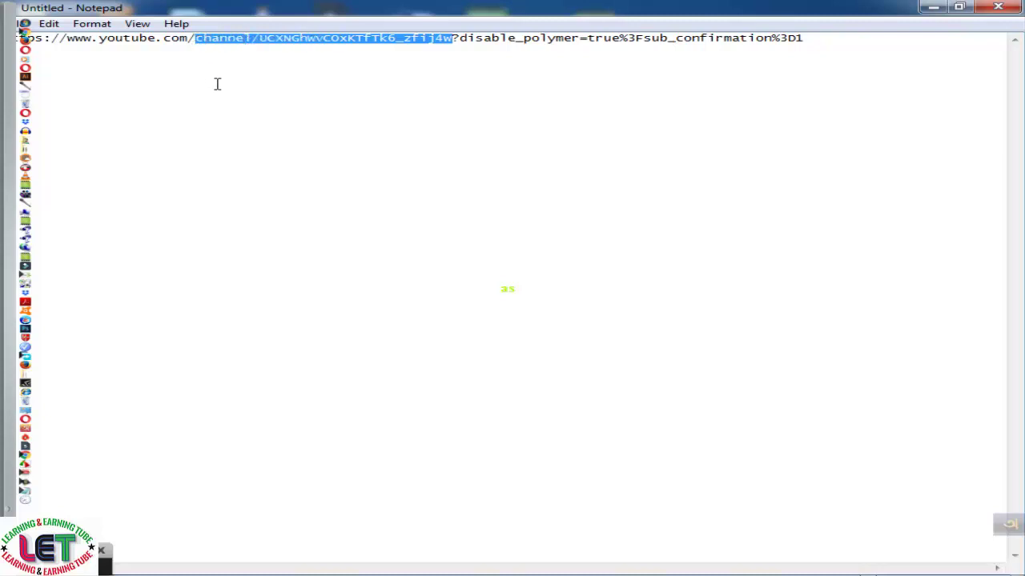
key(Delete)
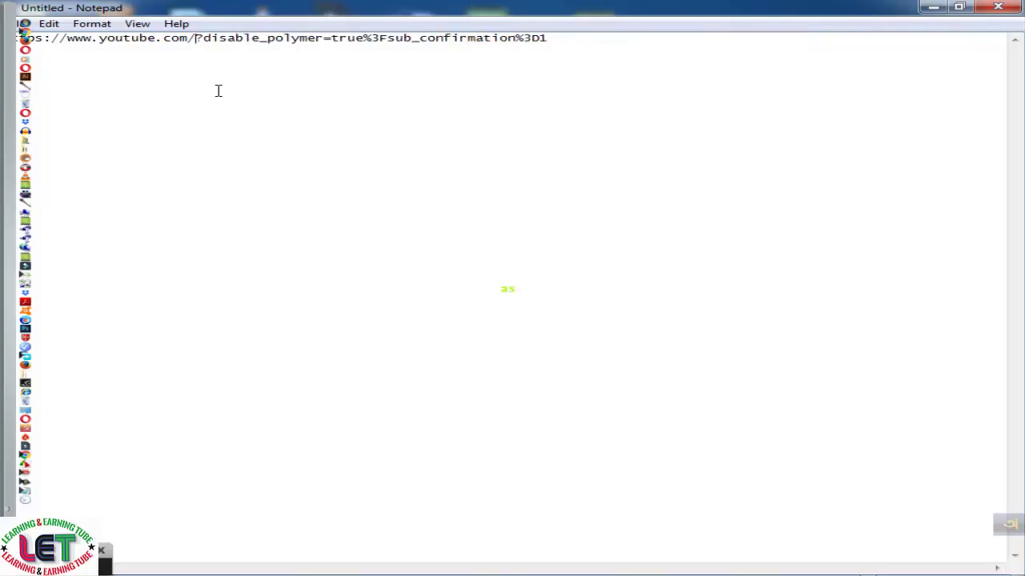
key(ctrl+v)
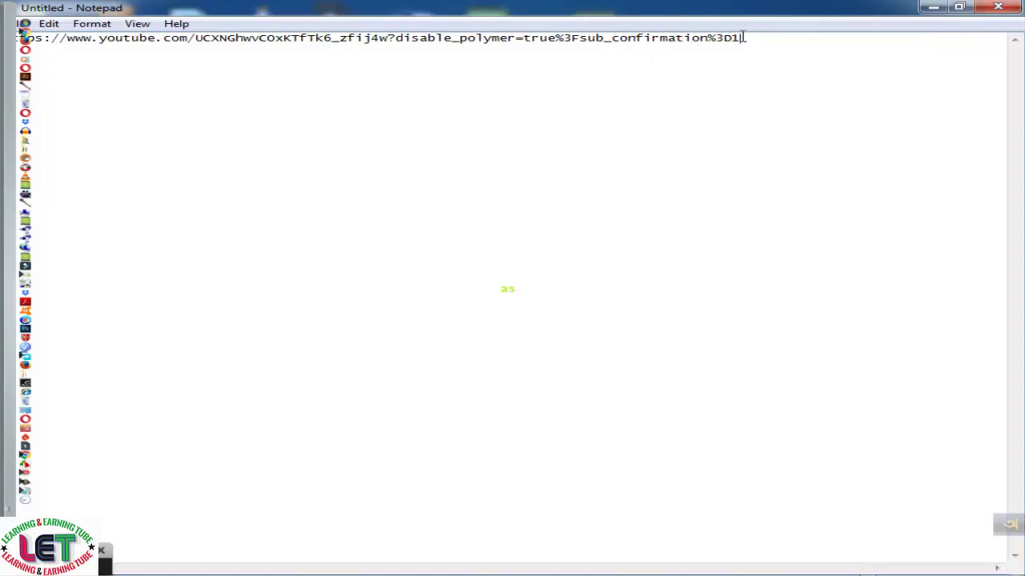
drag(745, 38, 32, 41)
right_click(670, 38)
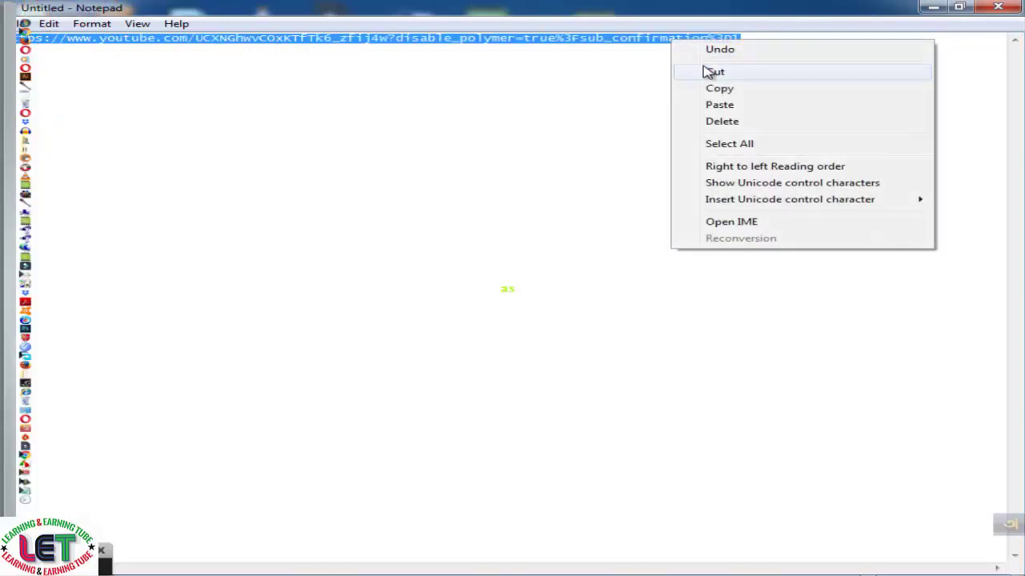
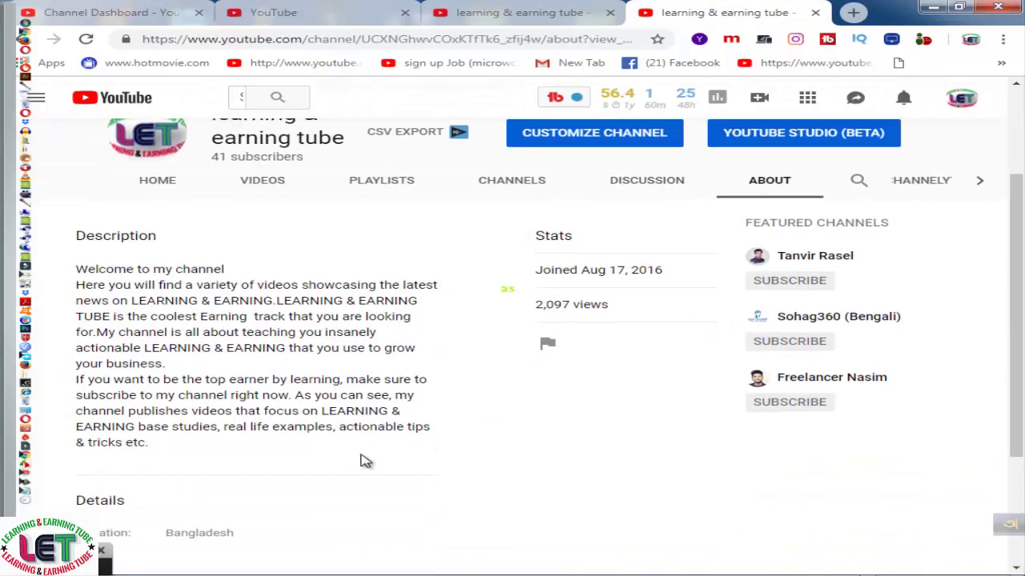
- Review the links on the channel's About page and open the link editor from the customizable channel's banner
scroll(358, 452, down, 3)
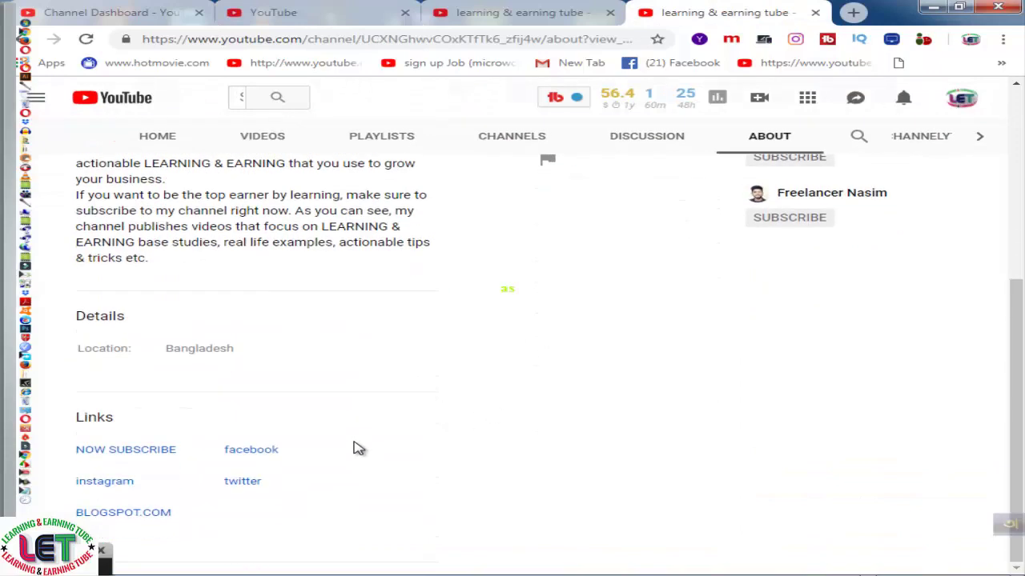
click(156, 449)
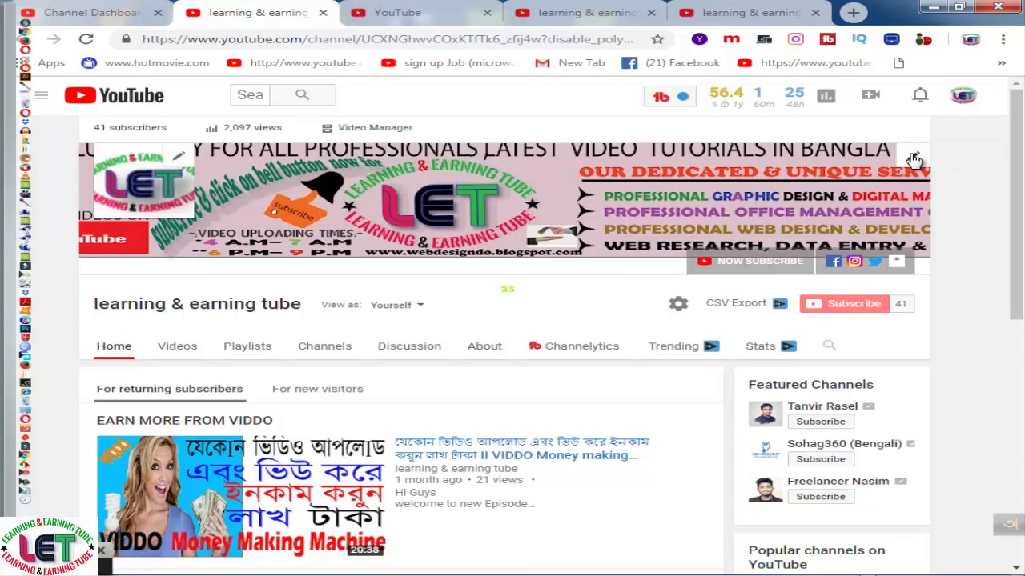
click(913, 158)
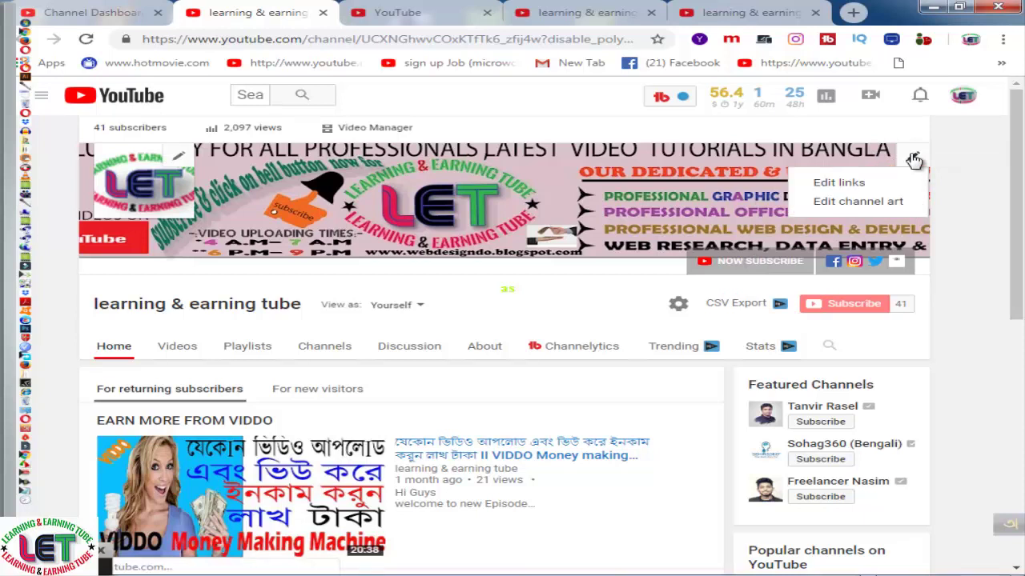
click(827, 187)
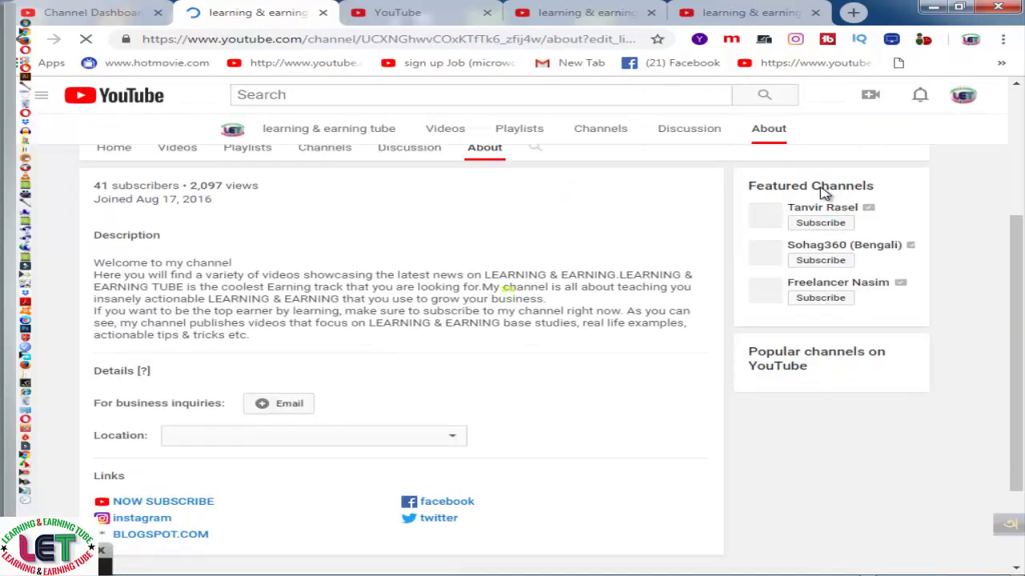
- Uncover the Notepad document to copy the selected subscribe link, and return to the maximized browser window
drag(897, 14, 741, 166)
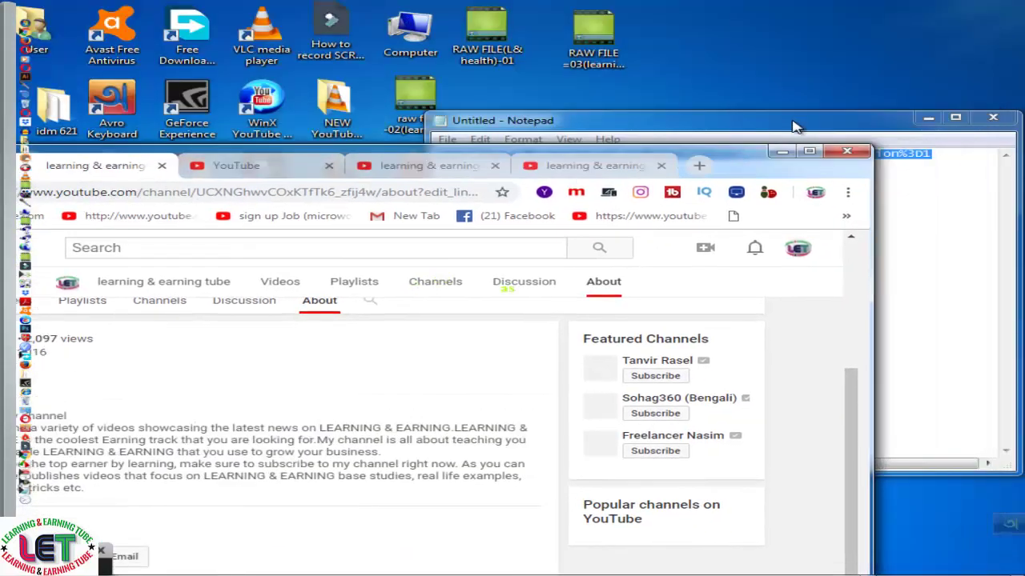
drag(793, 126, 757, 58)
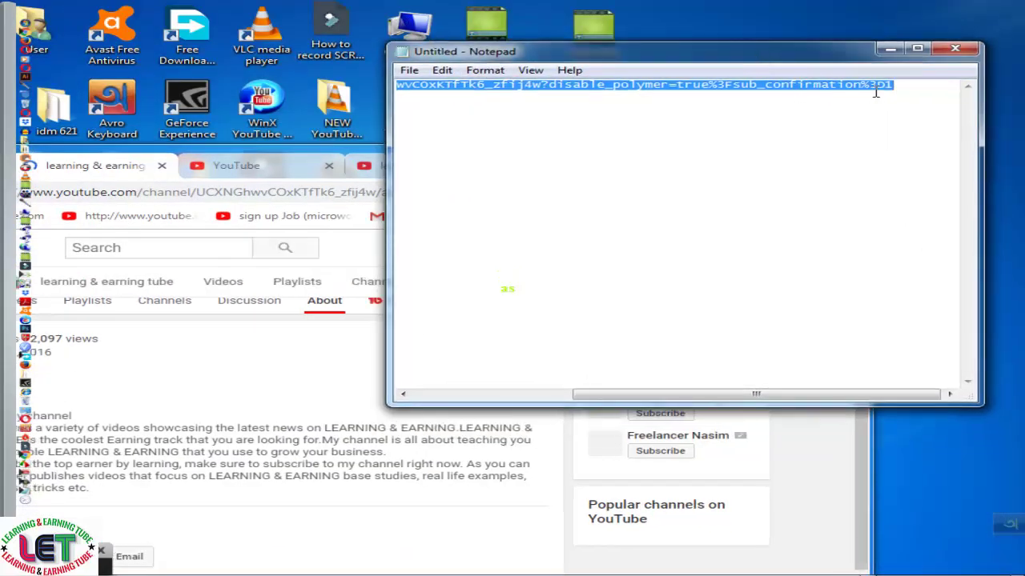
click(354, 154)
click(812, 156)
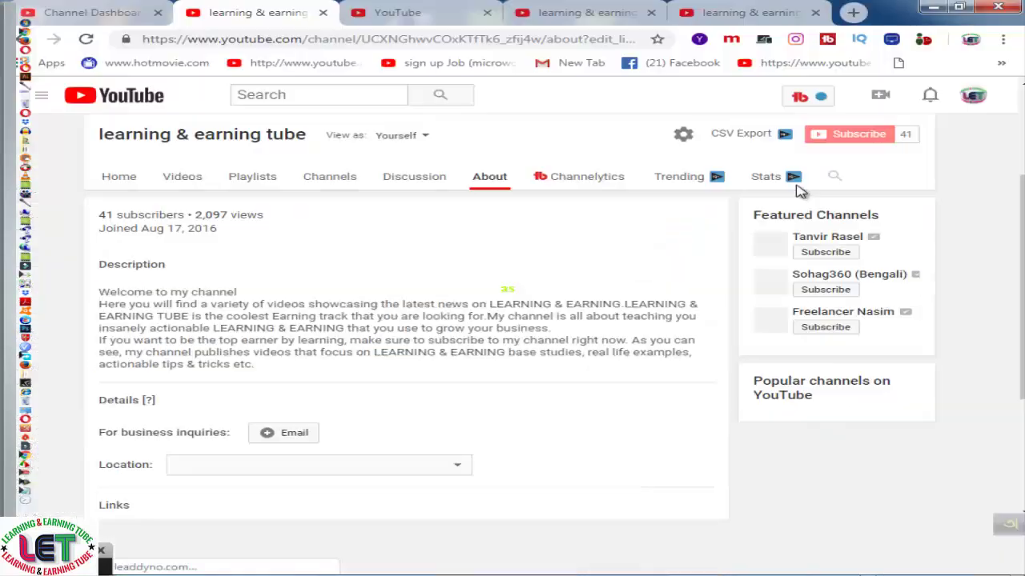
- Replace the NOW SUBSCRIBE custom link's URL with the copied link ending in "%3Fsub_confirmation%3D1" and save the custom links
scroll(195, 476, down, 2)
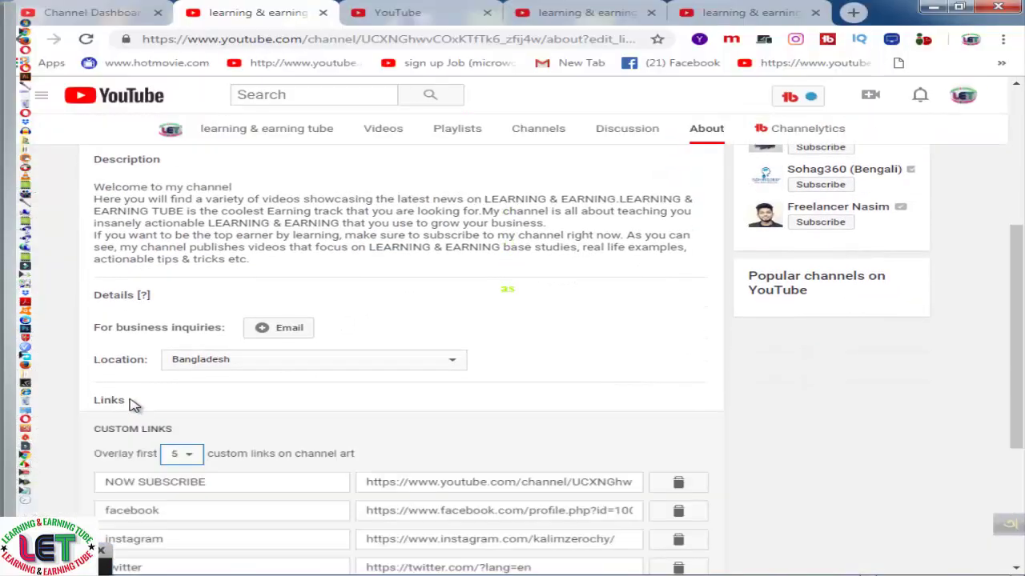
scroll(180, 399, down, 2)
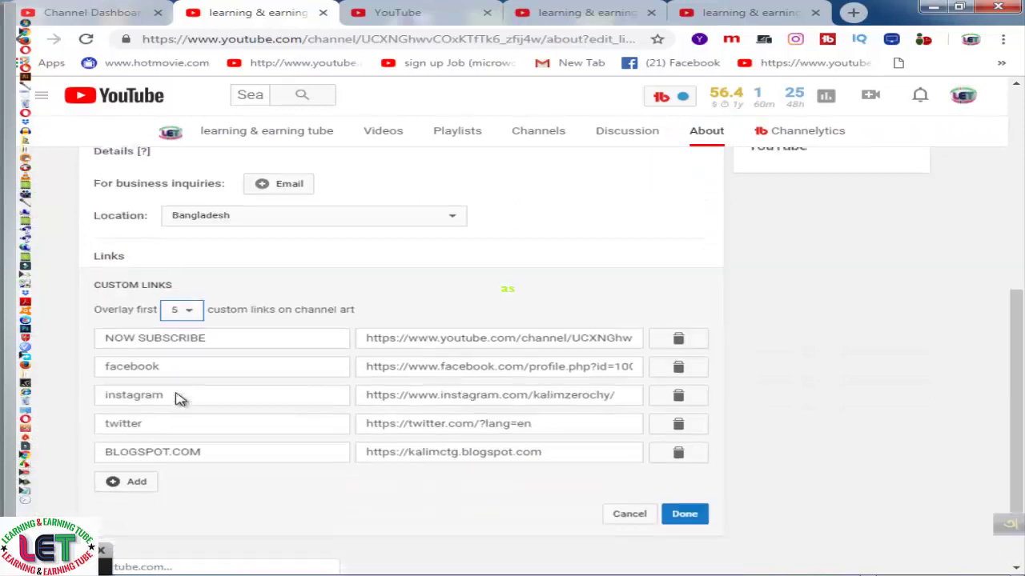
scroll(178, 395, down, 1)
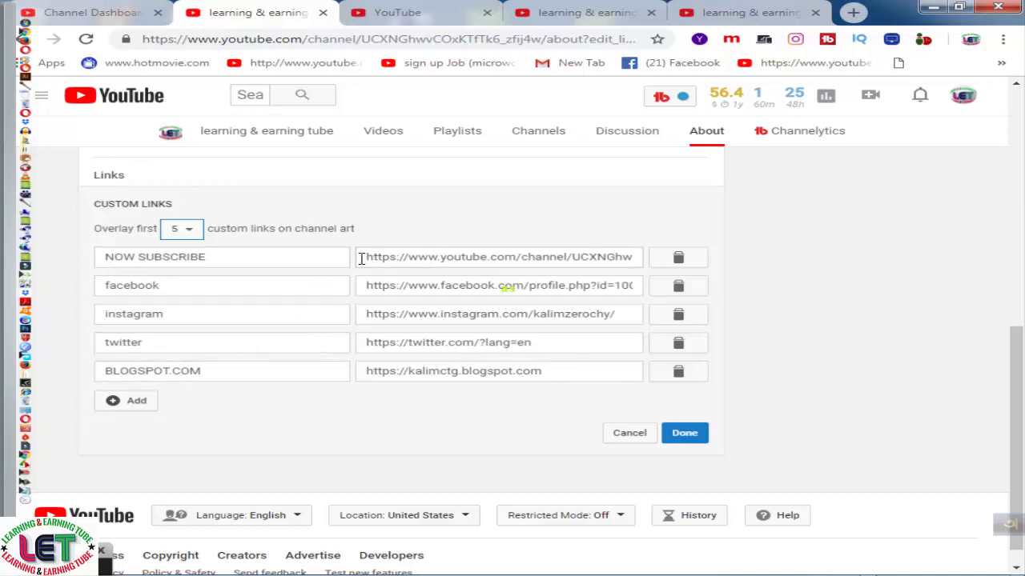
drag(360, 258, 663, 264)
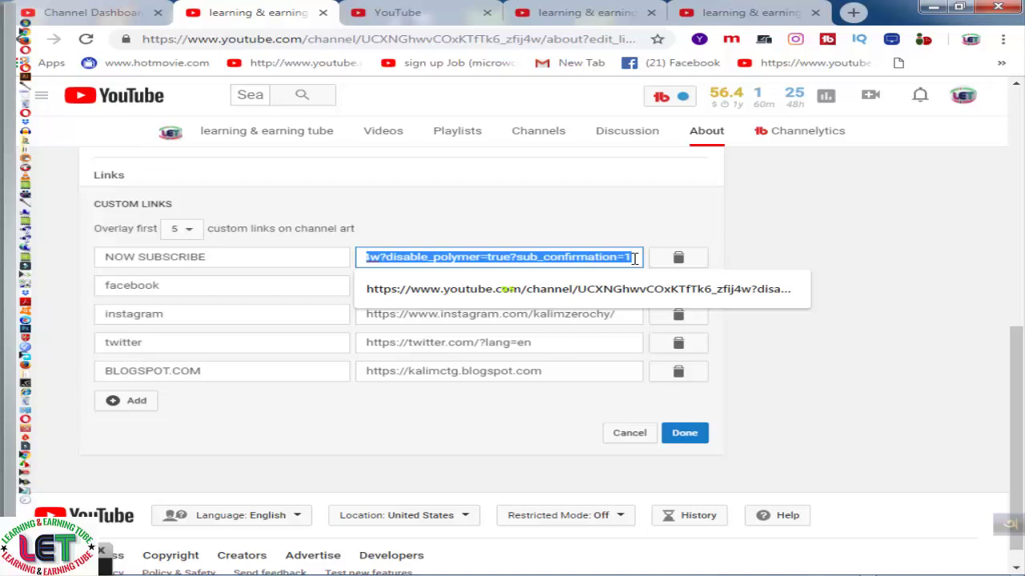
text(https://www.youtube.com/channel/UCXNGhwvCOxKTfTk6_zfij4w?disable_polymer=true%3Fsub_confirmation%3D1)
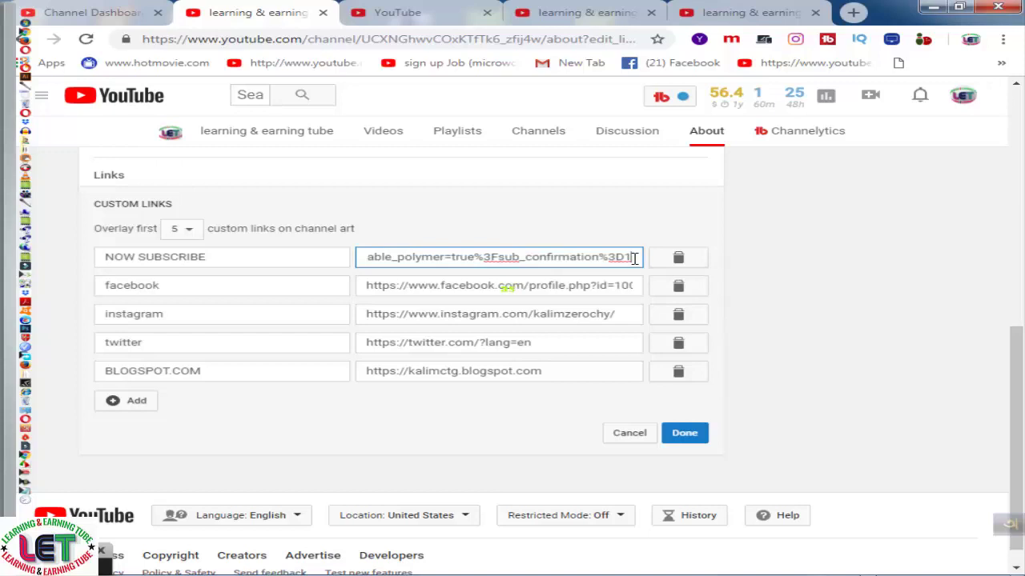
click(687, 437)
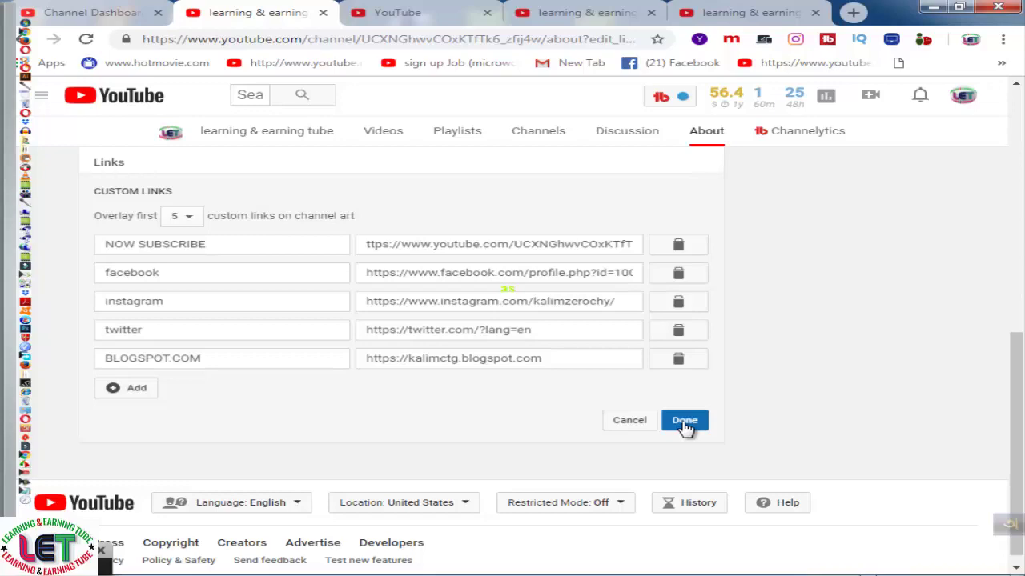
- Check the banner's NOW SUBSCRIBE link on the channel's public page and browse its uploaded videos
click(584, 13)
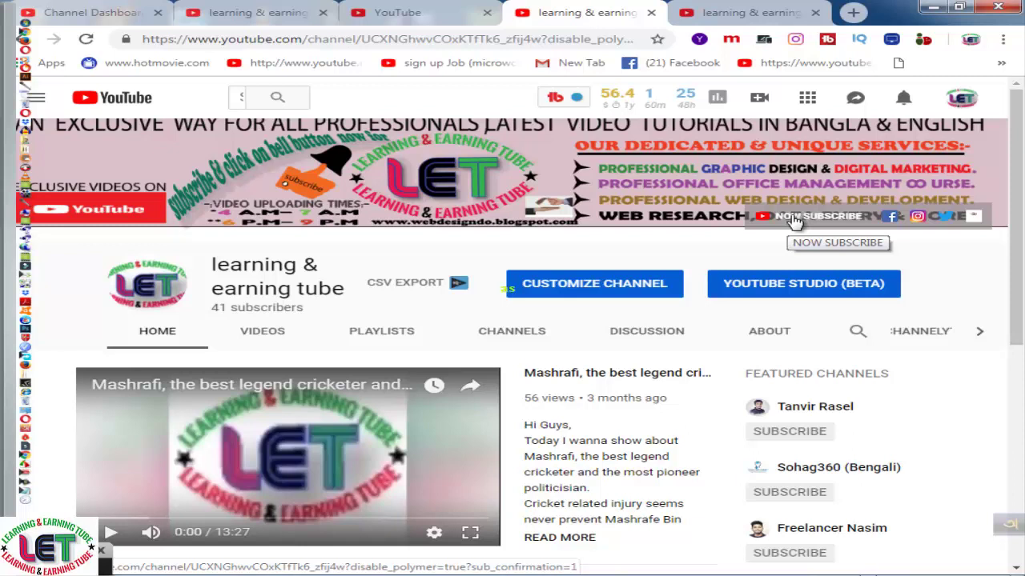
click(268, 331)
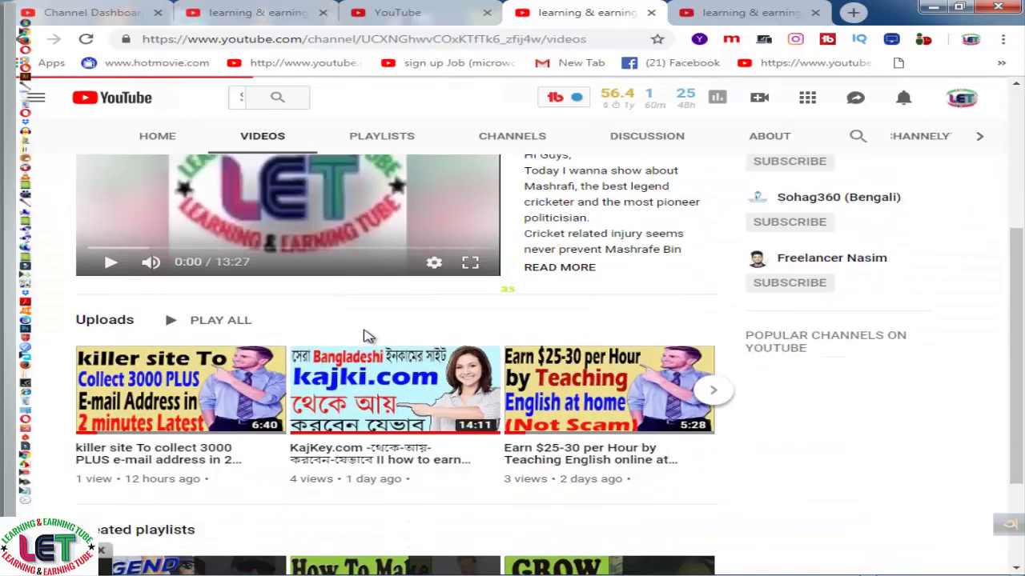
scroll(470, 345, down, 2)
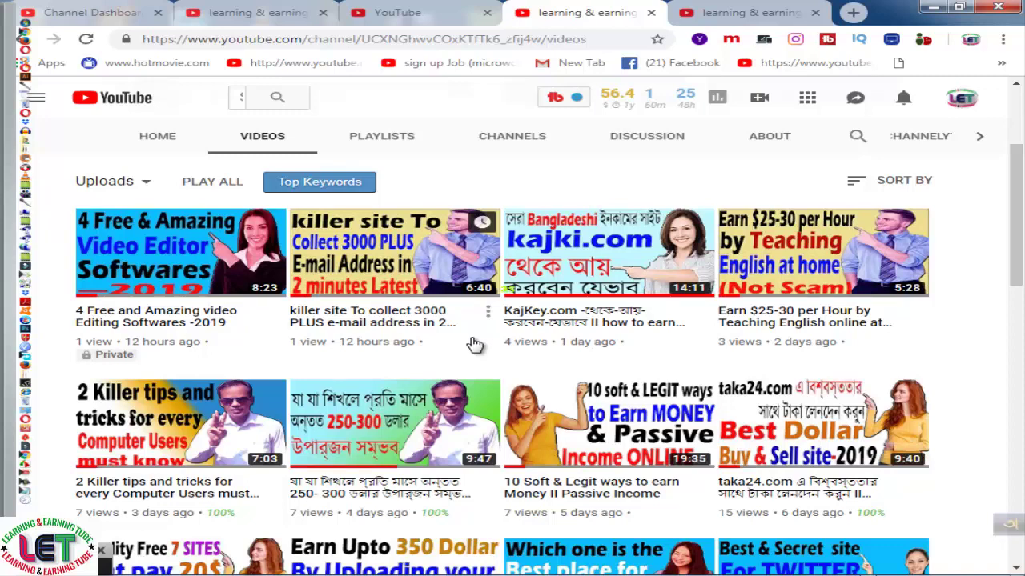
scroll(475, 344, up, 3)
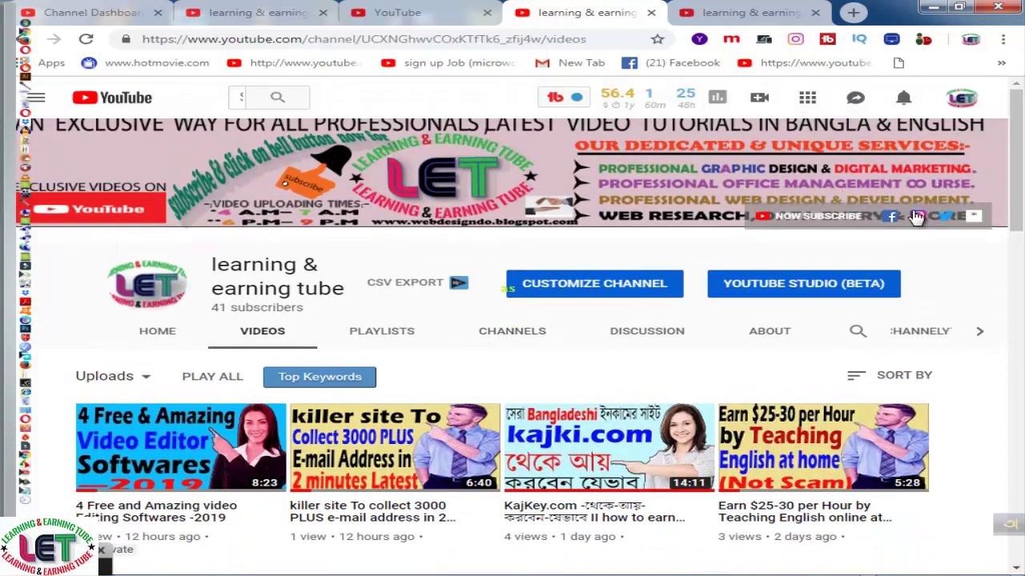